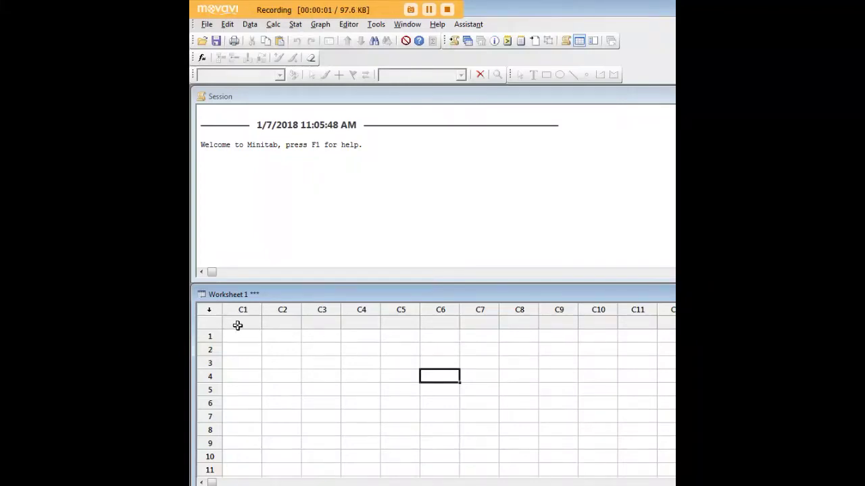
Paste the x, y and group data starting at C1, then scroll to check rows past 150.
click(237, 326)
key(ctrl+v)
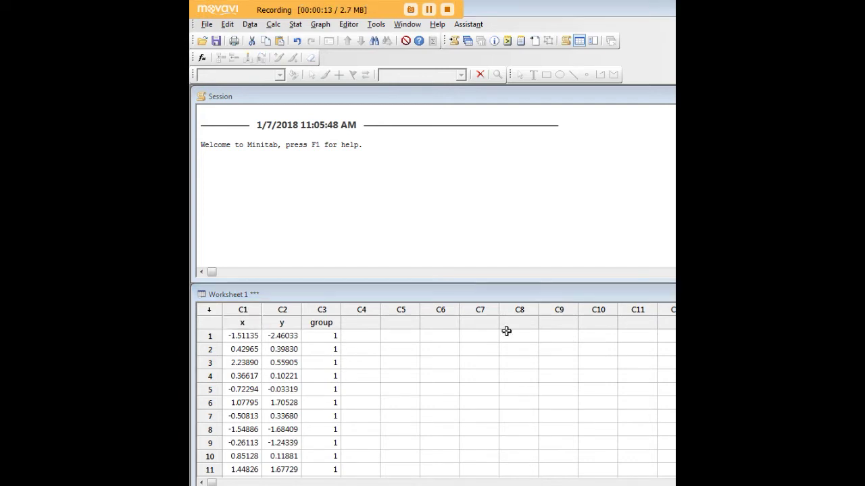
click(325, 324)
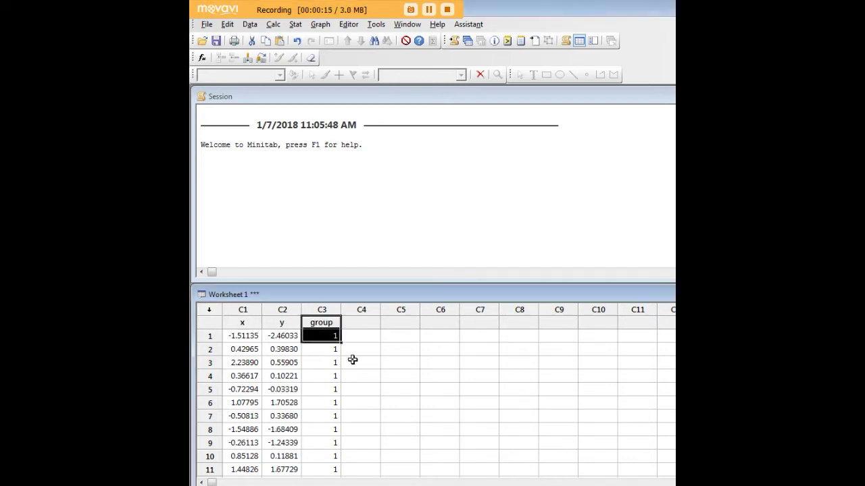
scroll(373, 415, down, 20)
scroll(372, 417, down, 20)
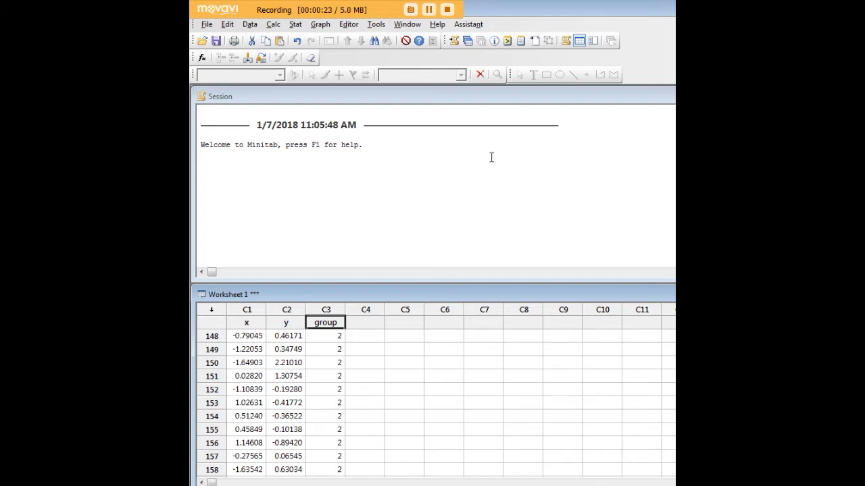
Create a One Y Simple boxplot with C2 y as the graph variable.
click(320, 24)
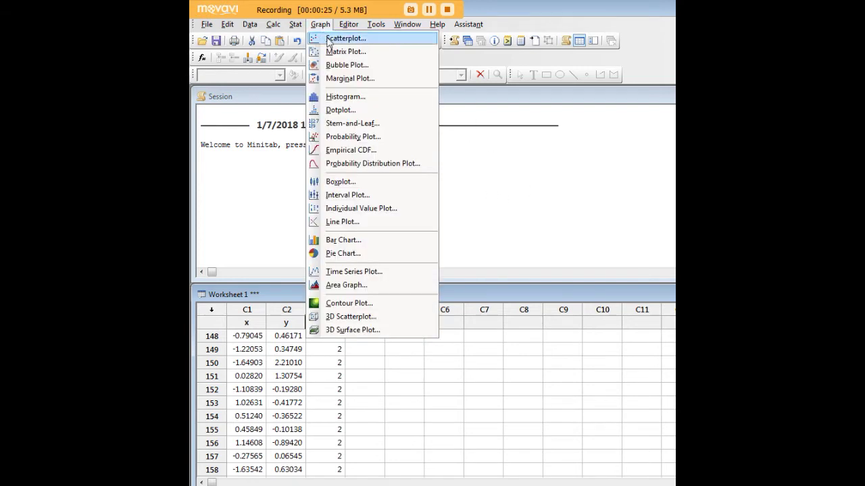
click(367, 182)
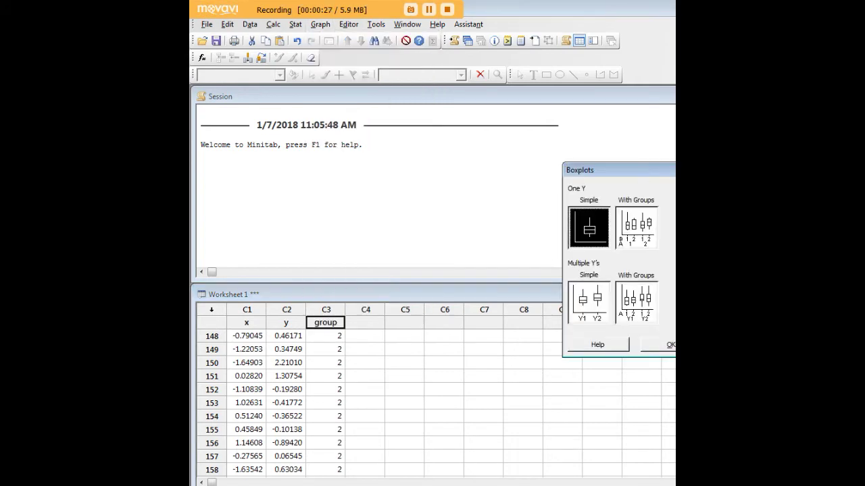
drag(724, 168, 495, 114)
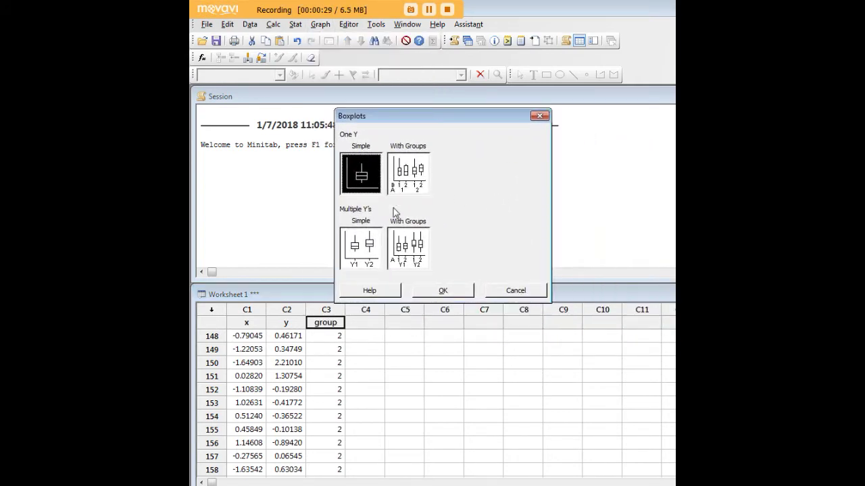
click(443, 290)
drag(696, 160, 487, 116)
click(331, 146)
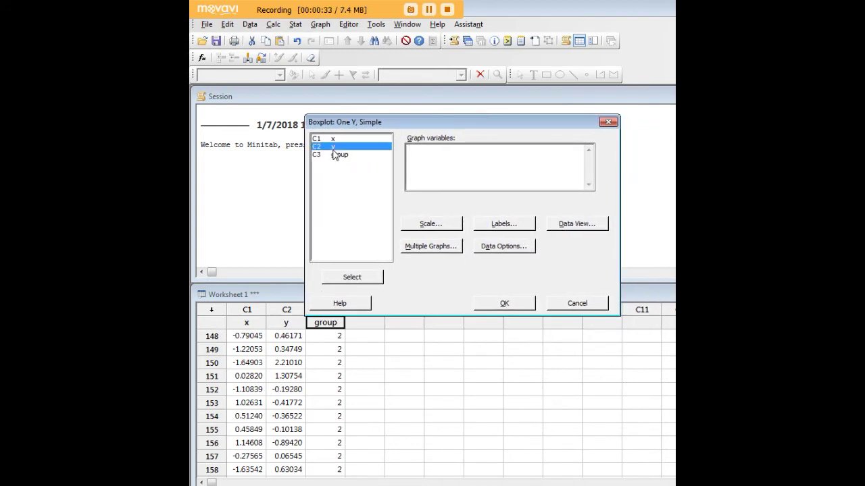
double_click(333, 147)
click(514, 302)
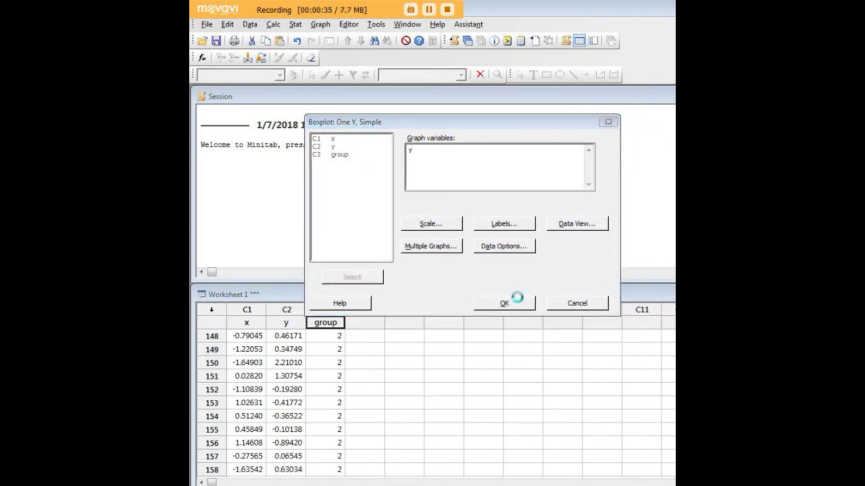
Move the boxplot window and check its statistics: median 0.022, IQR 1.206, N = 200.
drag(415, 94, 436, 106)
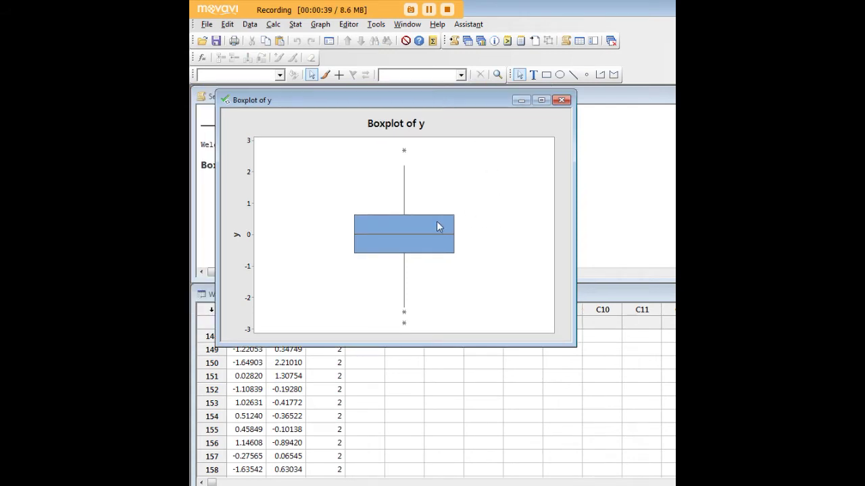
mouse_move(437, 226)
mouse_move(406, 329)
Make a One Y With Groups boxplot with y as graph variable and group as categorical variable.
click(521, 100)
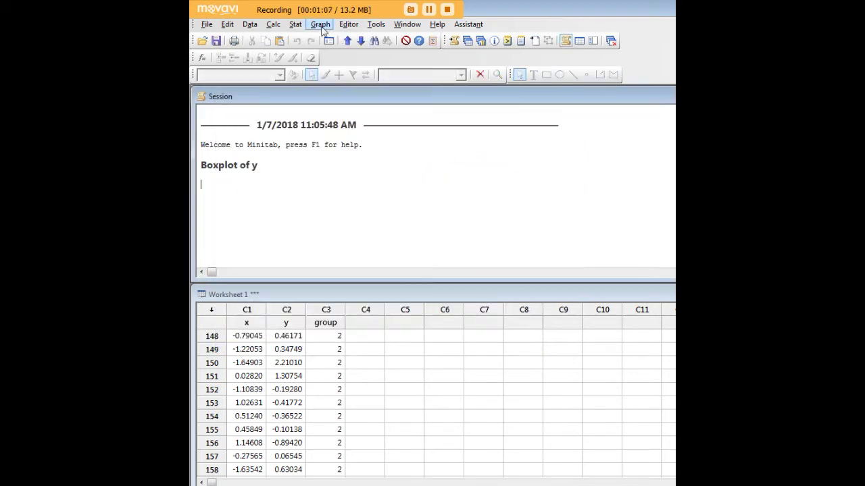
click(320, 25)
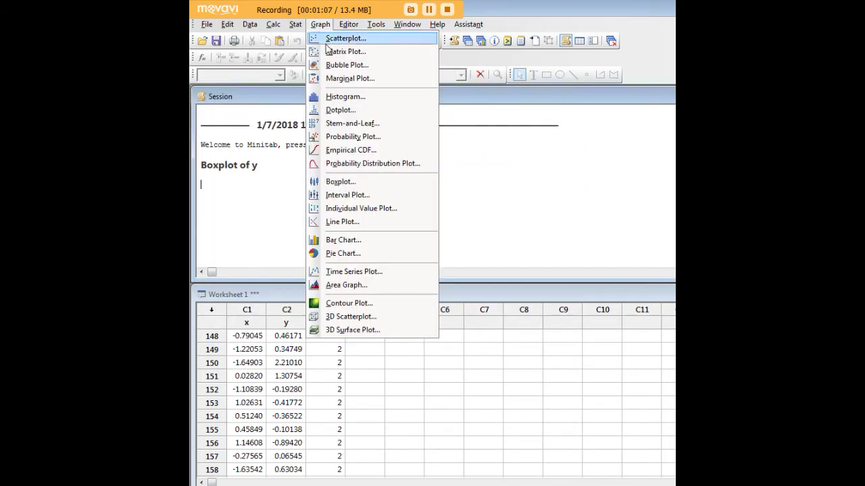
click(341, 183)
drag(654, 173, 428, 161)
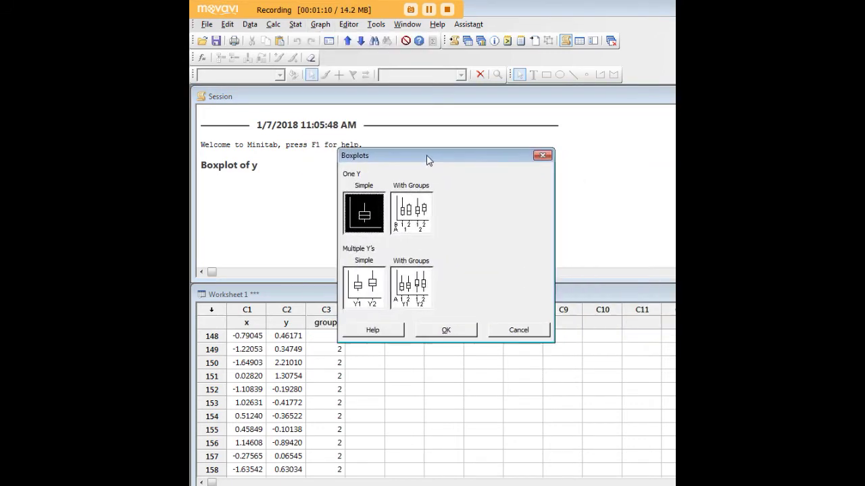
click(401, 211)
click(447, 329)
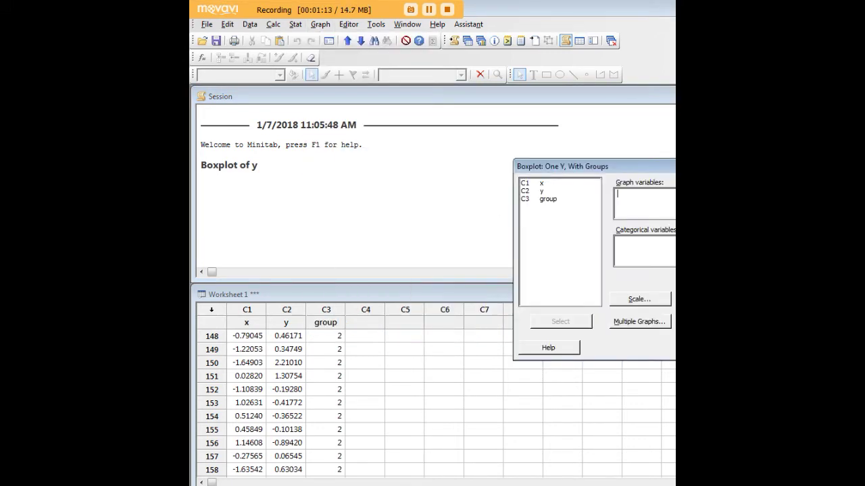
drag(669, 167, 423, 140)
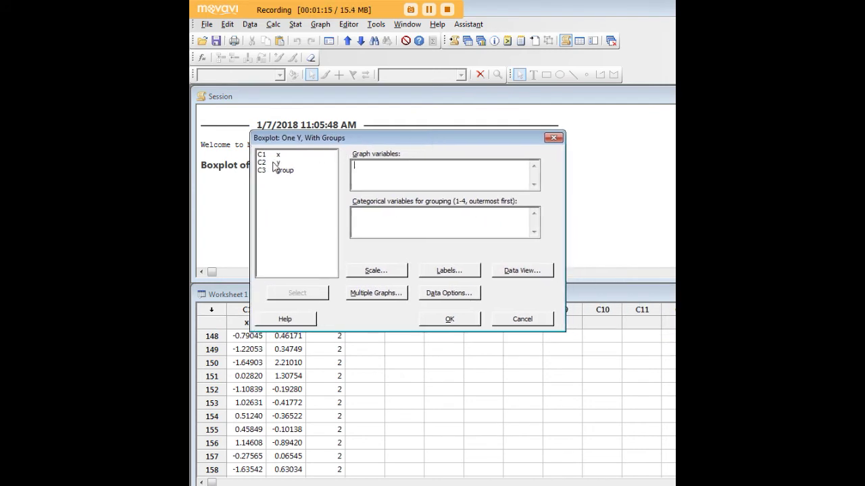
click(275, 165)
double_click(275, 164)
double_click(285, 171)
click(468, 318)
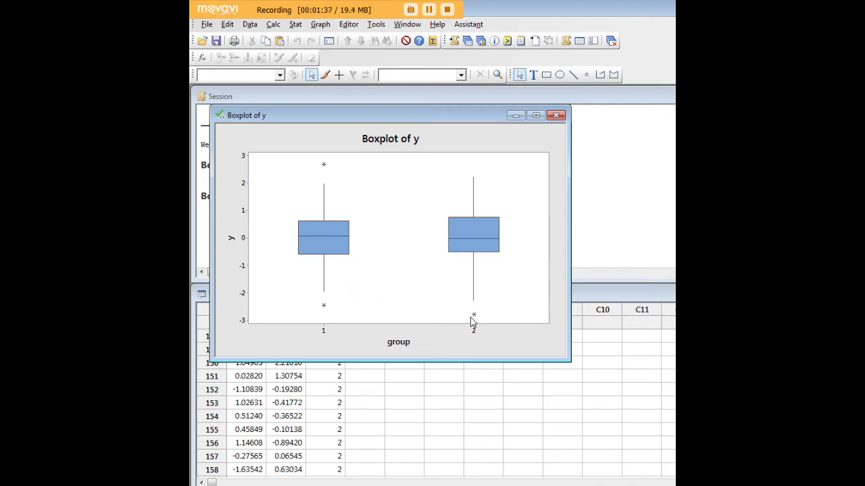
Check each group's box statistics, then close the grouped boxplot window.
mouse_move(490, 233)
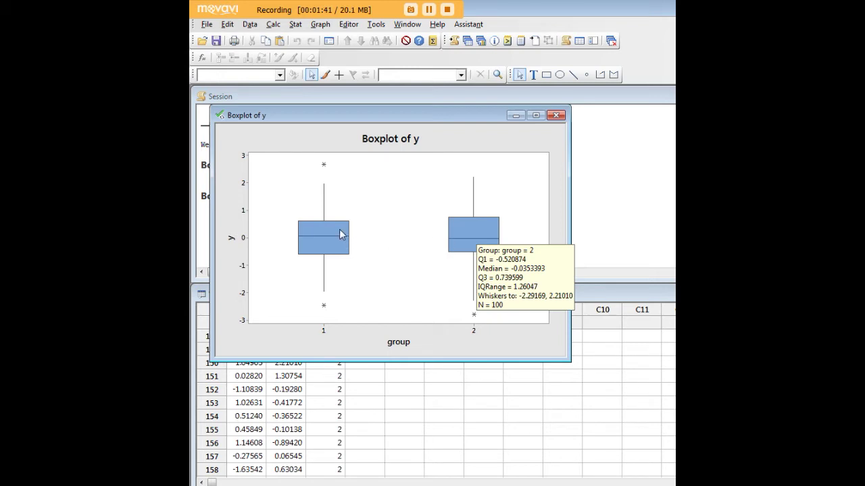
mouse_move(340, 233)
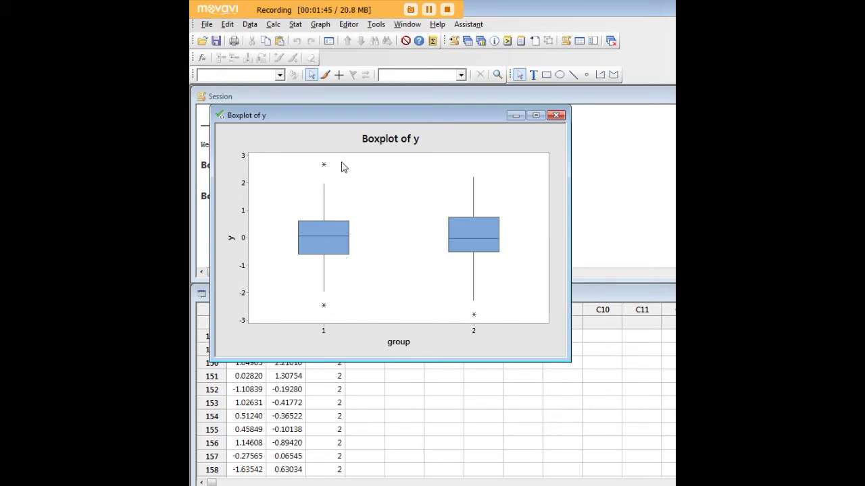
click(556, 116)
Confirm removing the old graph and start a new One Y With Groups boxplot.
click(659, 291)
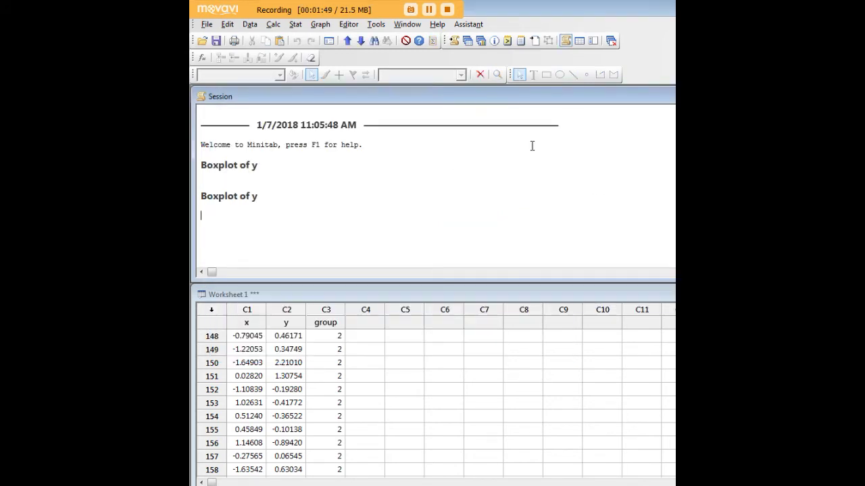
click(320, 24)
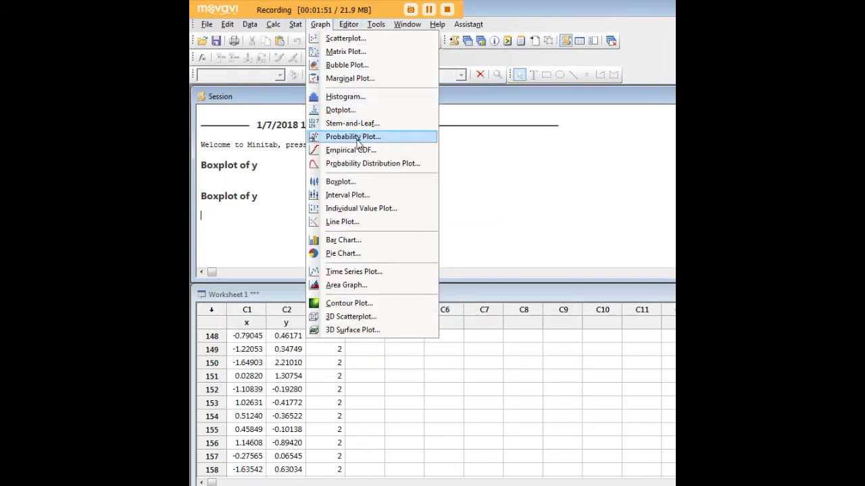
click(348, 183)
drag(641, 178, 435, 169)
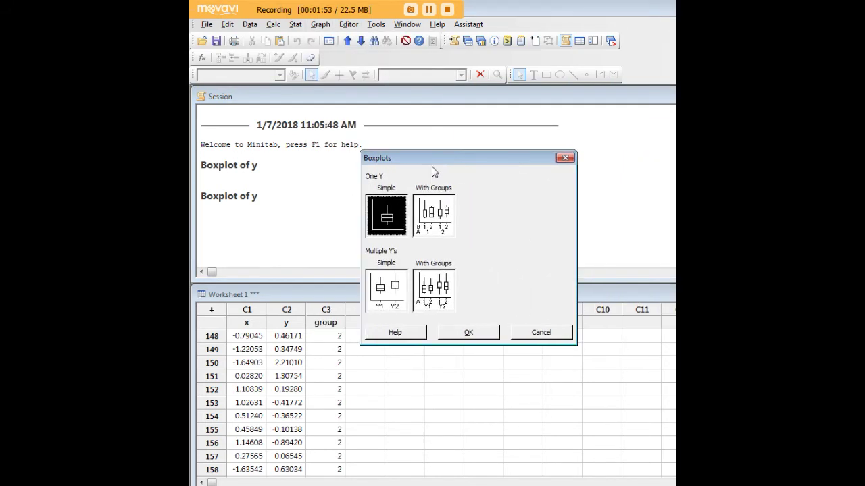
click(434, 214)
click(475, 334)
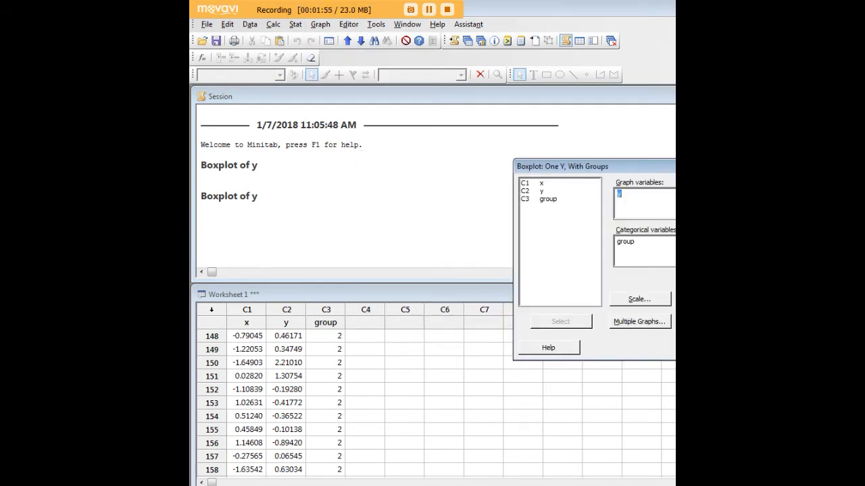
drag(733, 172, 472, 164)
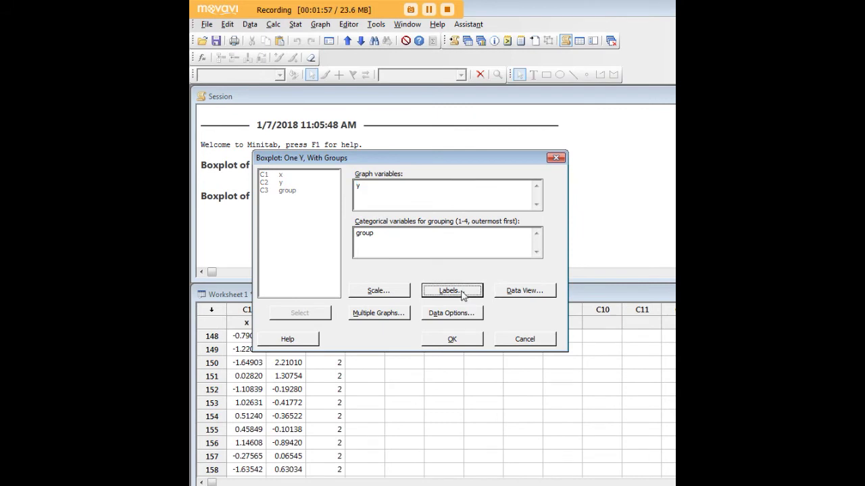
Label the graph with title 'Boxplot 2' and subtitle 'Test'.
click(464, 292)
text(B)
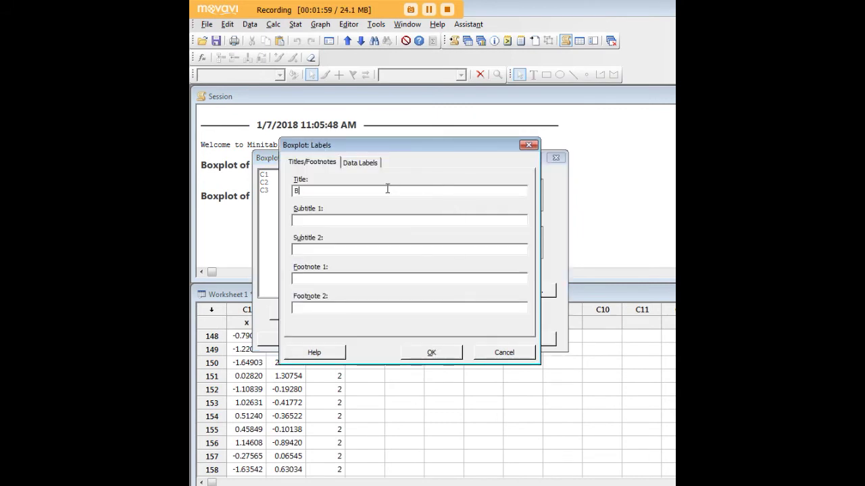
text(ix)
text(oxplot 2)
click(385, 221)
click(434, 354)
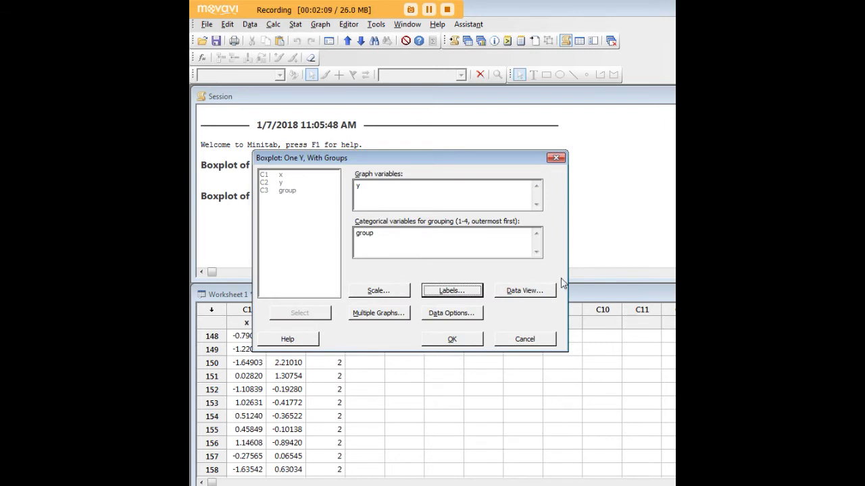
Add a median connect line in Data View and create the grouped boxplot.
click(464, 315)
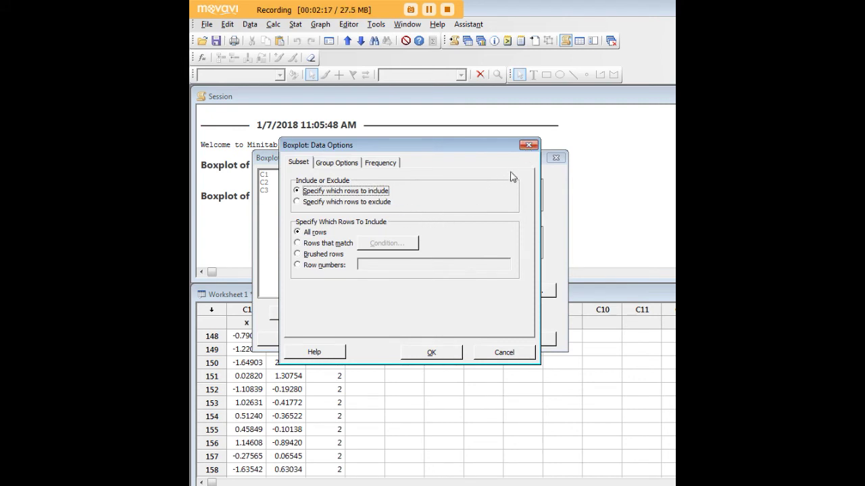
click(529, 145)
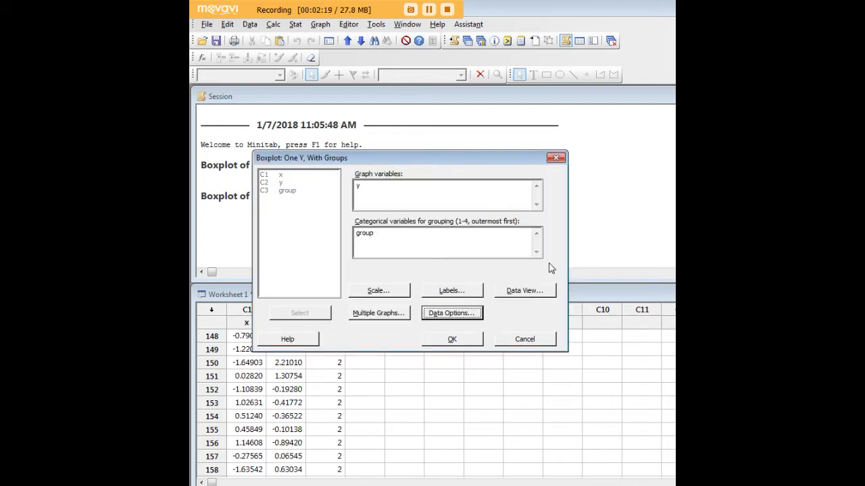
click(523, 292)
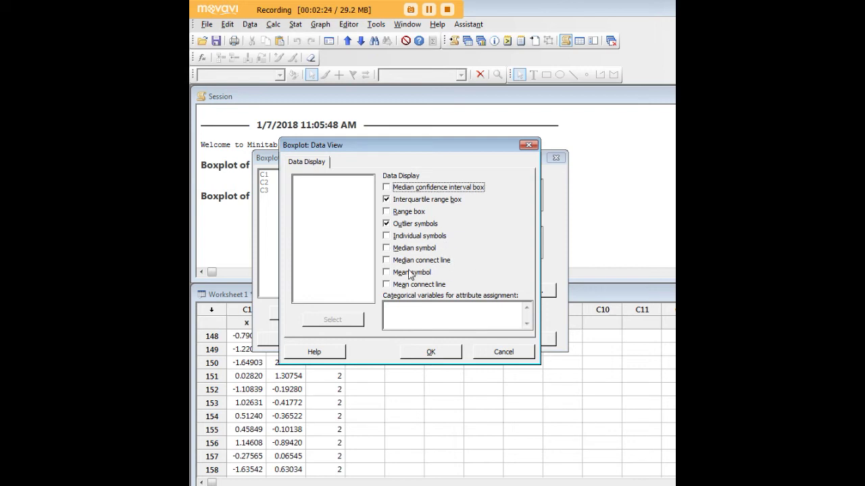
click(387, 260)
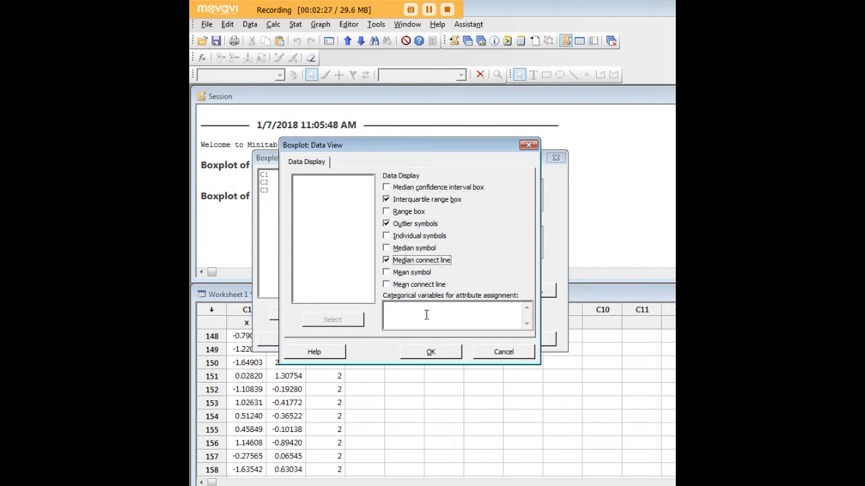
click(430, 352)
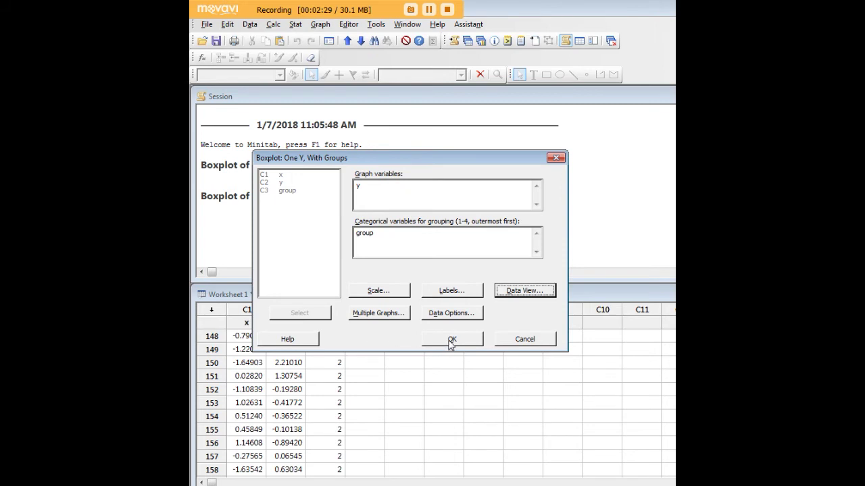
click(450, 340)
drag(458, 134, 450, 95)
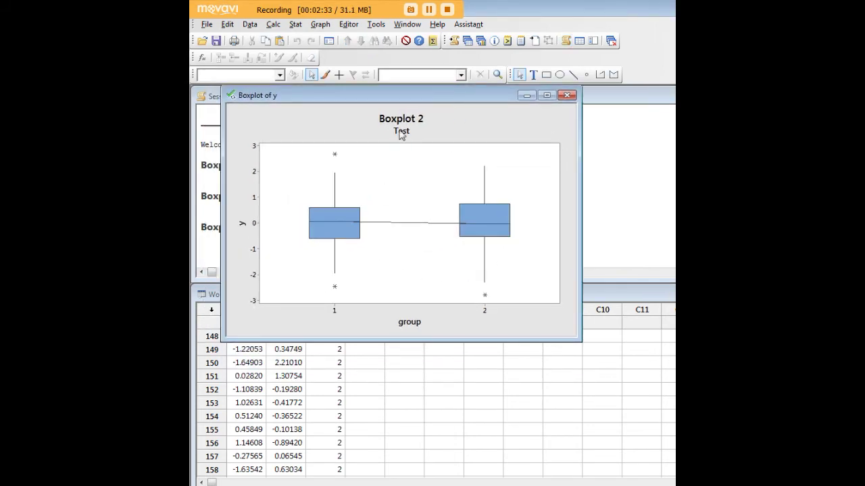